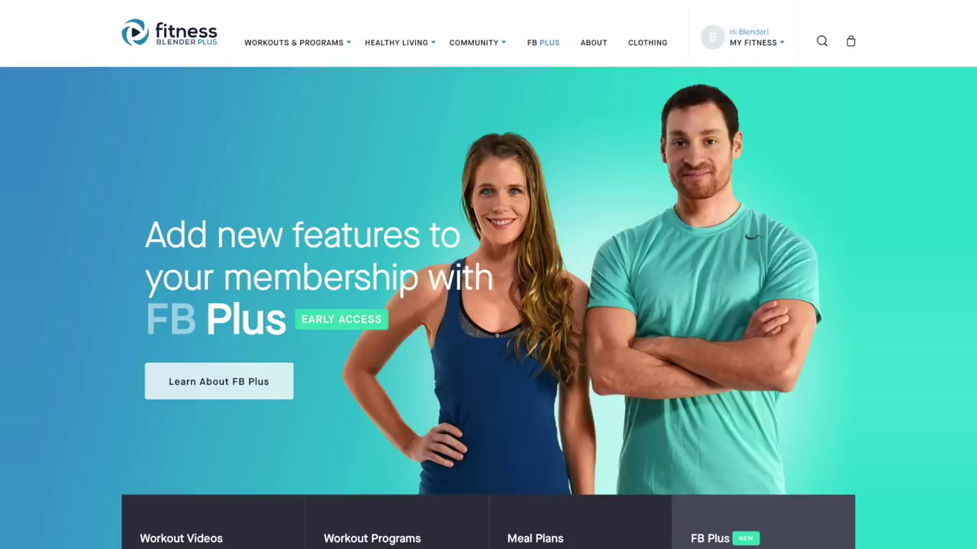
Step: Go to My Custom Workouts from Workouts & Programs and start adding a new workout
mouse_move(307, 24)
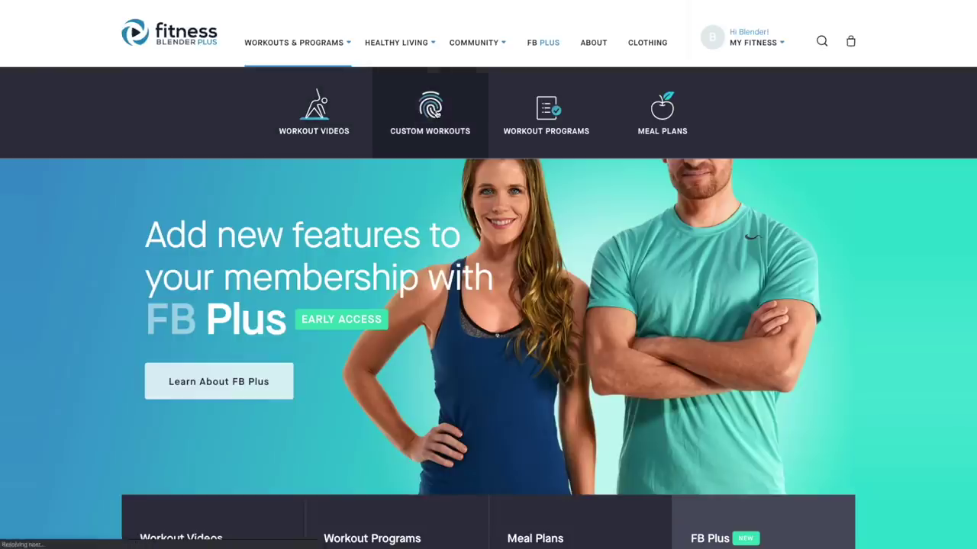
left_click(432, 71)
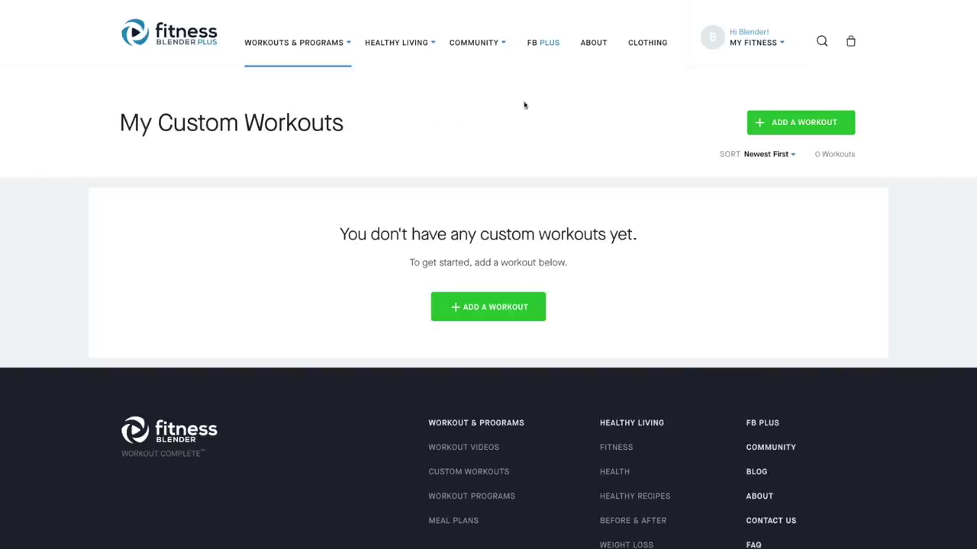
left_click(793, 123)
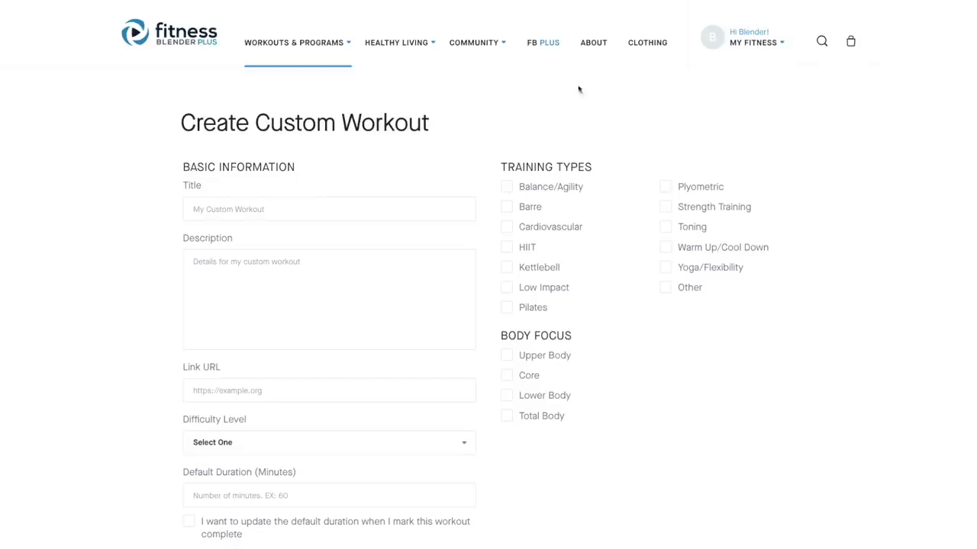
Step: Title the workout 'Take Loki for a walk' and describe a walk around the neighborhood and nearby park
scroll(445, 87, "down", 1)
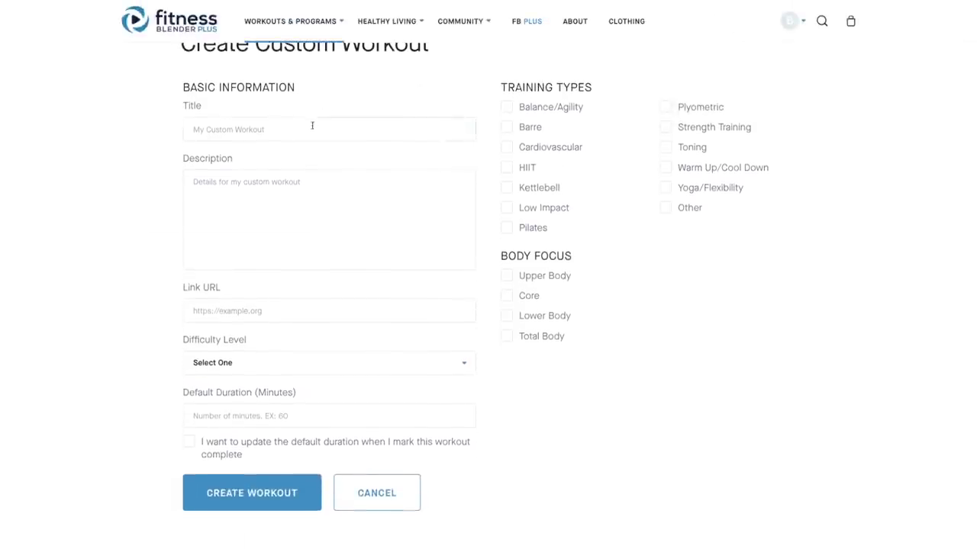
left_click(312, 125)
type("Take Loki for a walk")
left_click(259, 197)
type("Walk with Loki around the neighborhood and through the park closest to home.")
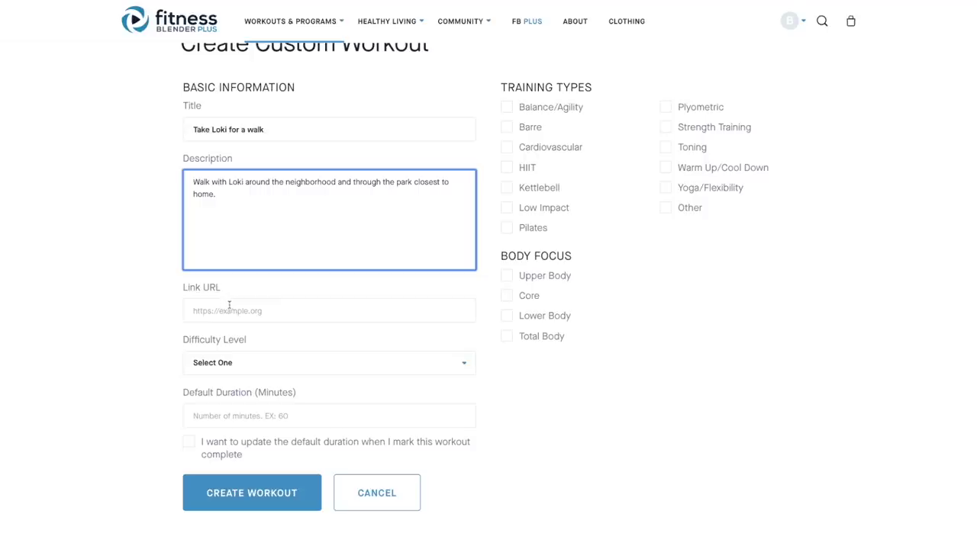
Step: Set difficulty 1, a 30-minute adjustable duration, Low Impact training and Lower Body focus
scroll(229, 305, "up", 1)
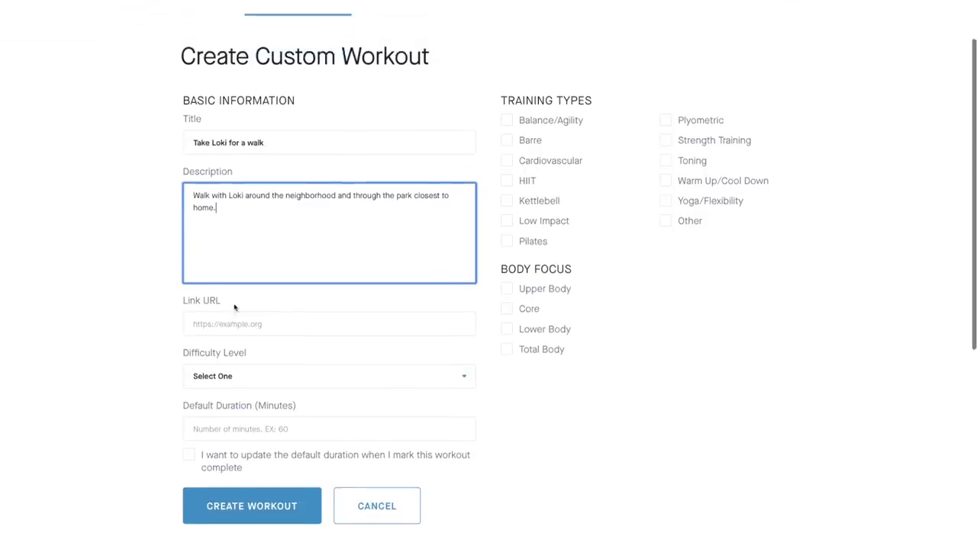
left_click(286, 372)
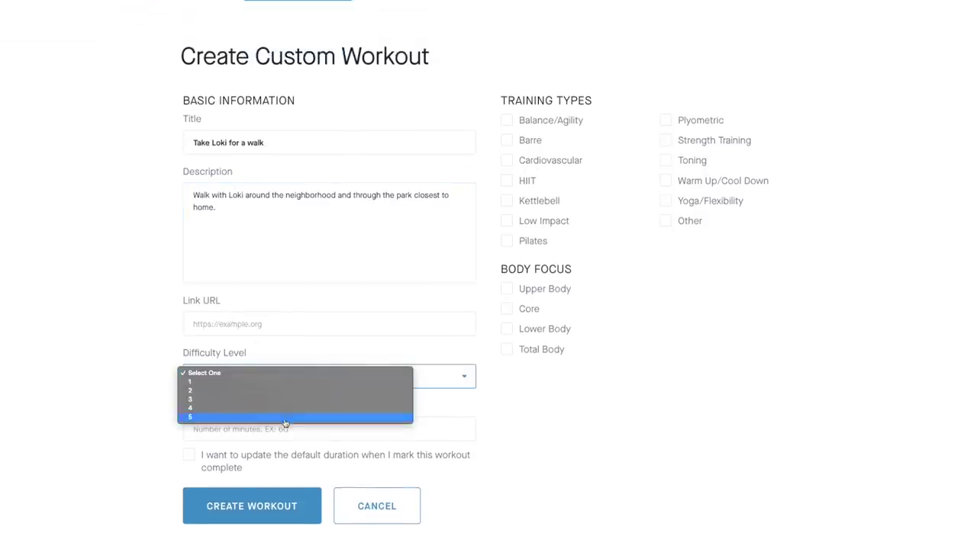
left_click(285, 382)
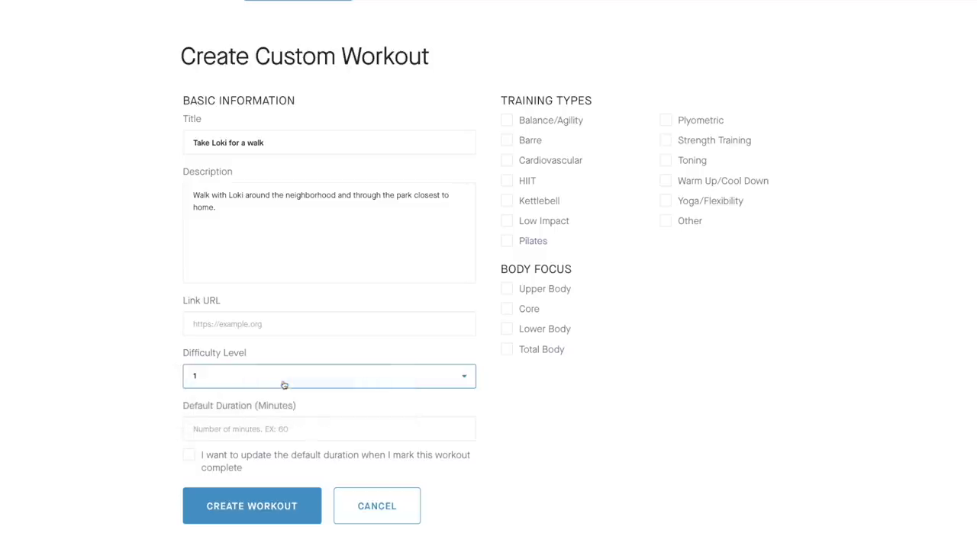
left_click(265, 432)
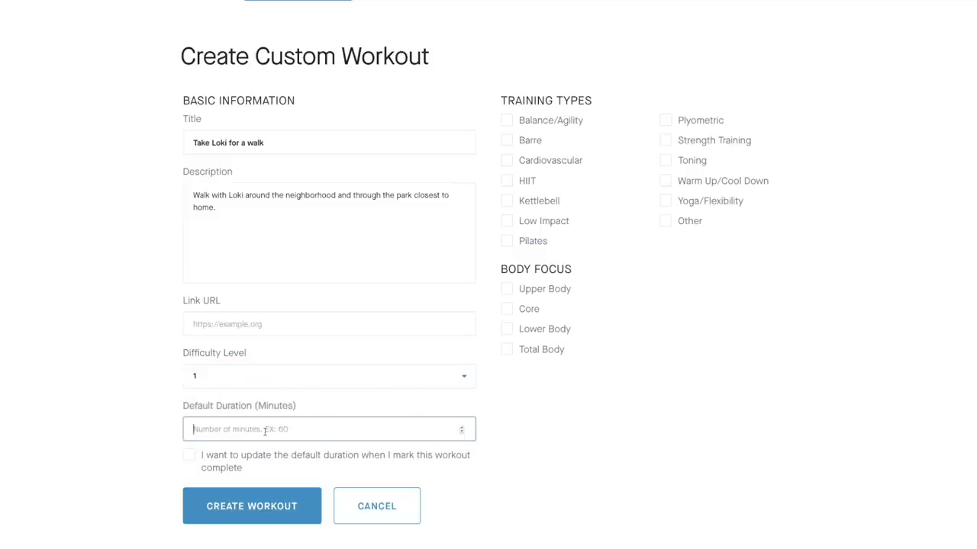
type("30")
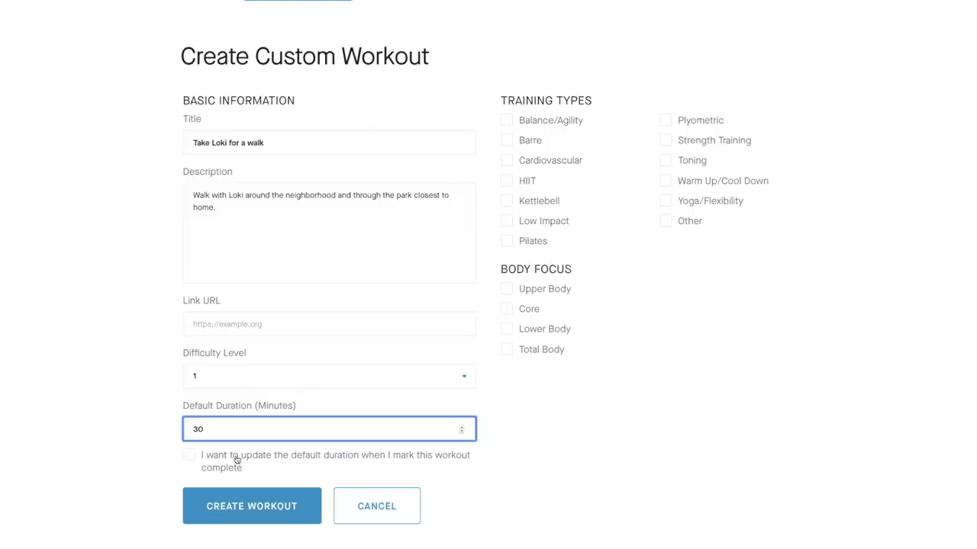
left_click(237, 459)
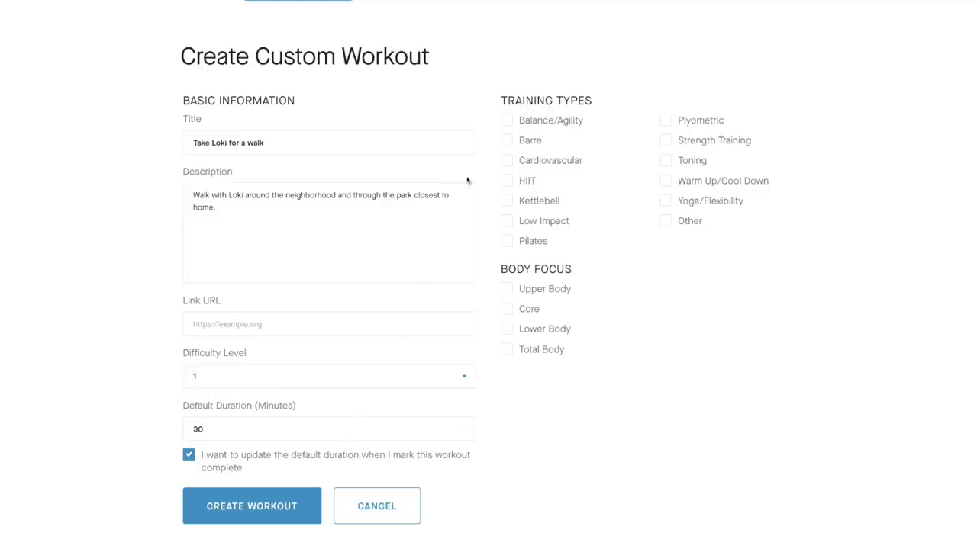
left_click(538, 221)
left_click(551, 330)
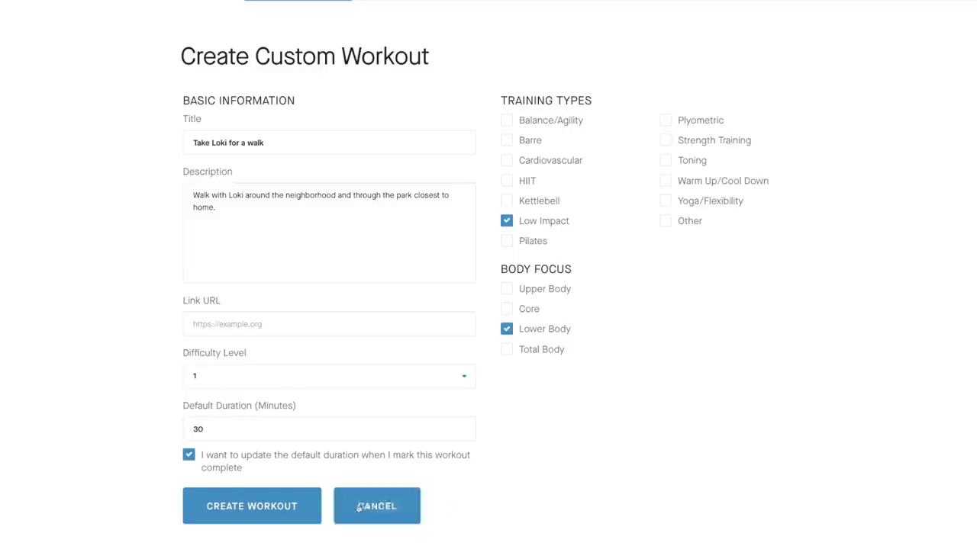
Step: Save the workout and schedule it for Wednesday, December 11, 2019
left_click(266, 508)
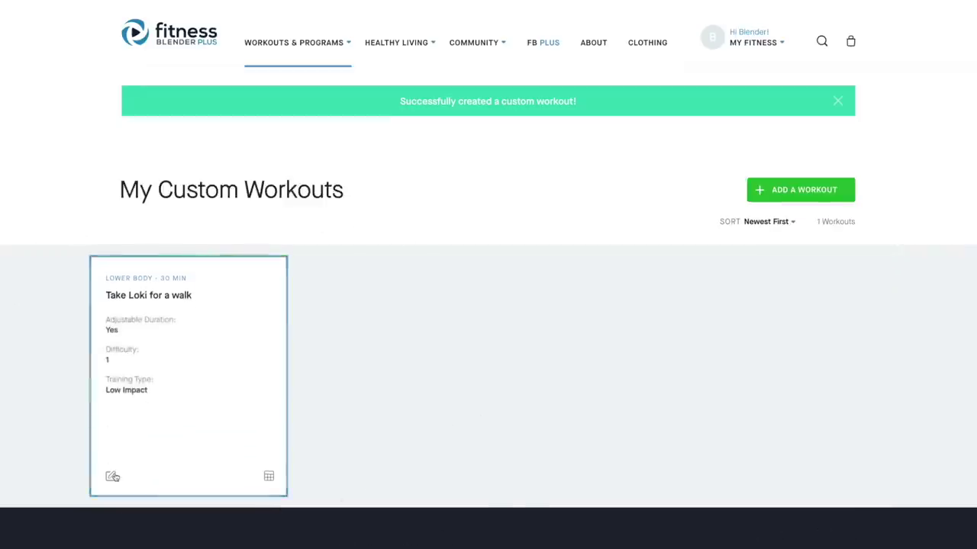
left_click(269, 478)
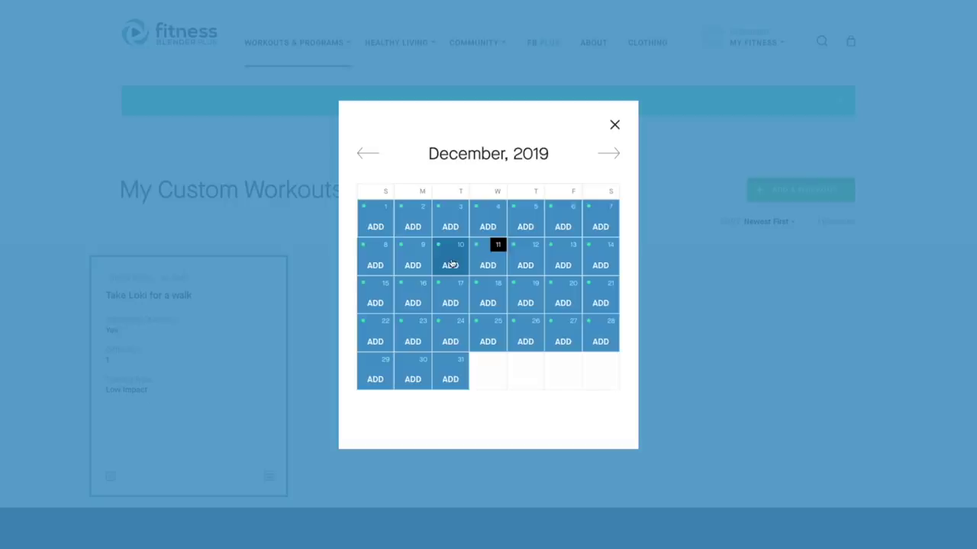
left_click(486, 264)
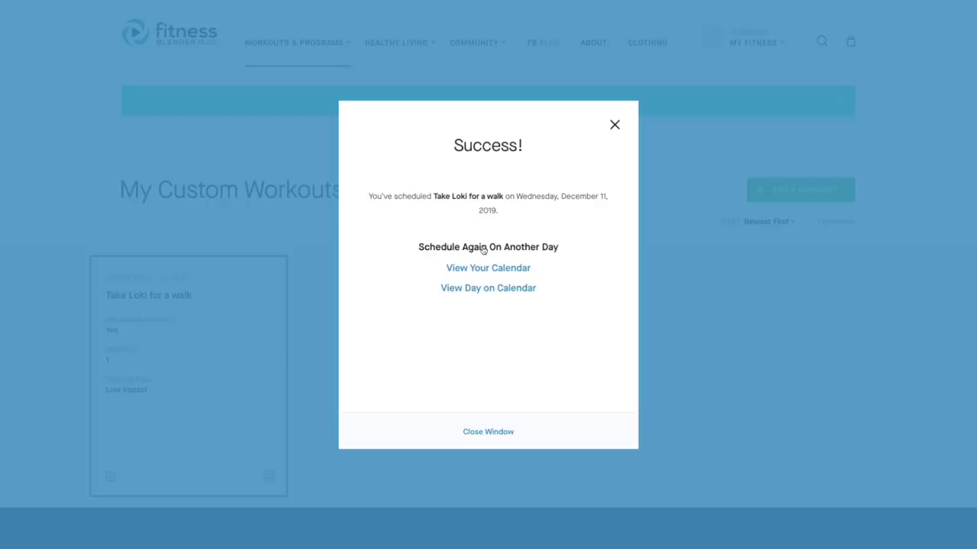
Step: Check the calendar's December 11 popup listing Take Loki for a walk, then open that day's page
left_click(488, 268)
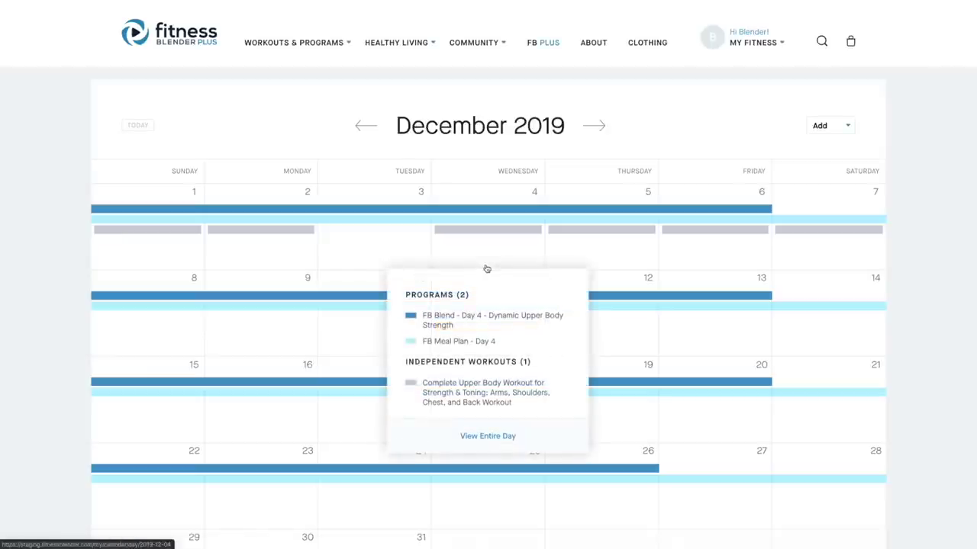
mouse_move(500, 324)
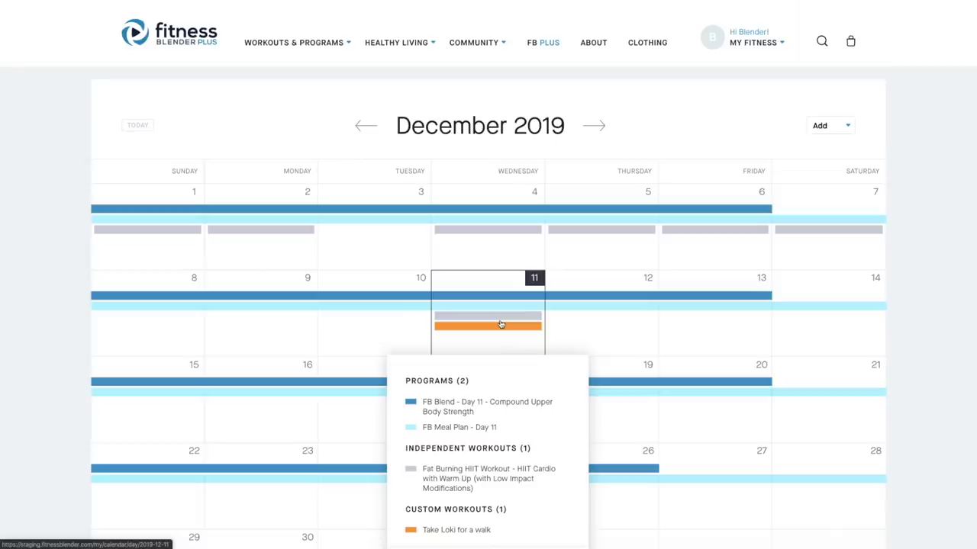
scroll(501, 324, "down", 1)
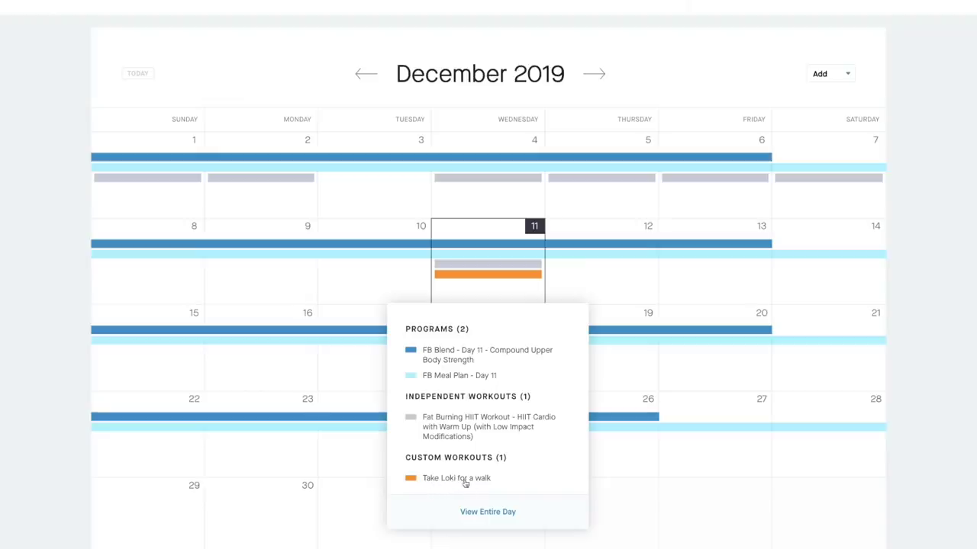
left_click(488, 513)
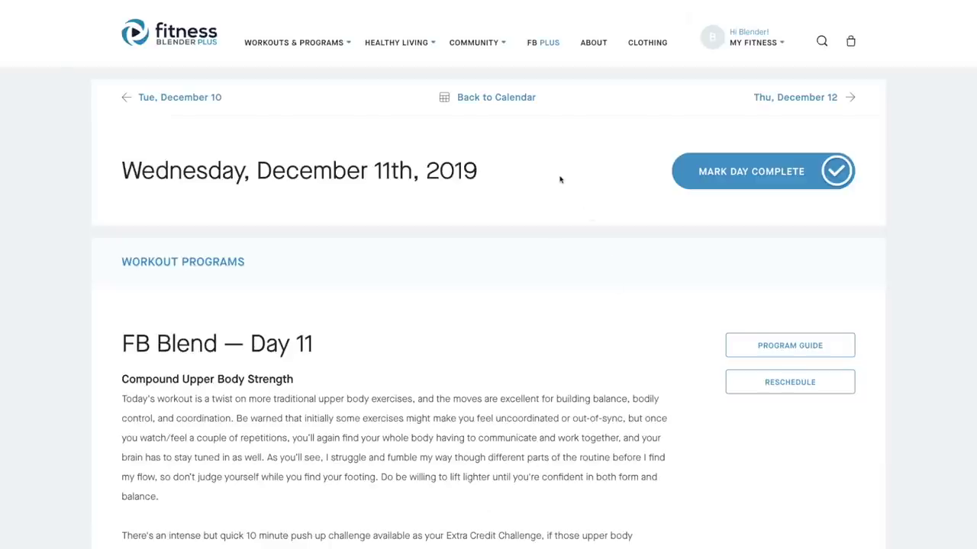
Step: Mark Take Loki for a walk complete on December 11, logging 43 minutes instead of 30
scroll(558, 184, "down", 1)
scroll(558, 197, "down", 10)
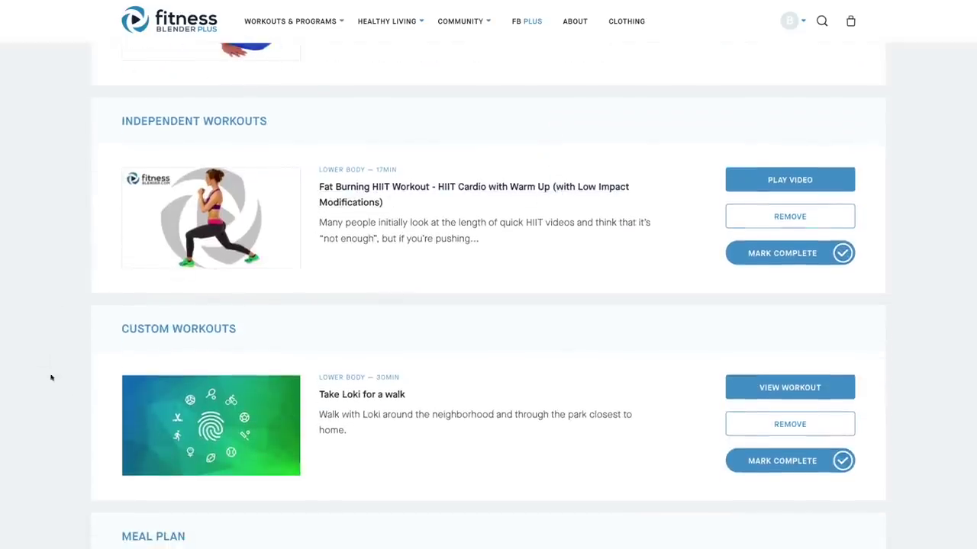
scroll(585, 329, "down", 3)
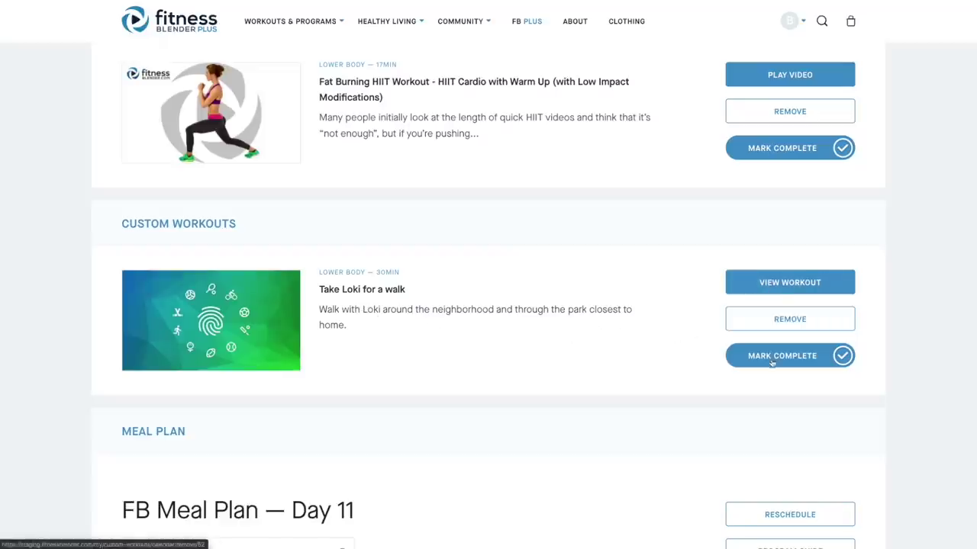
left_click(774, 357)
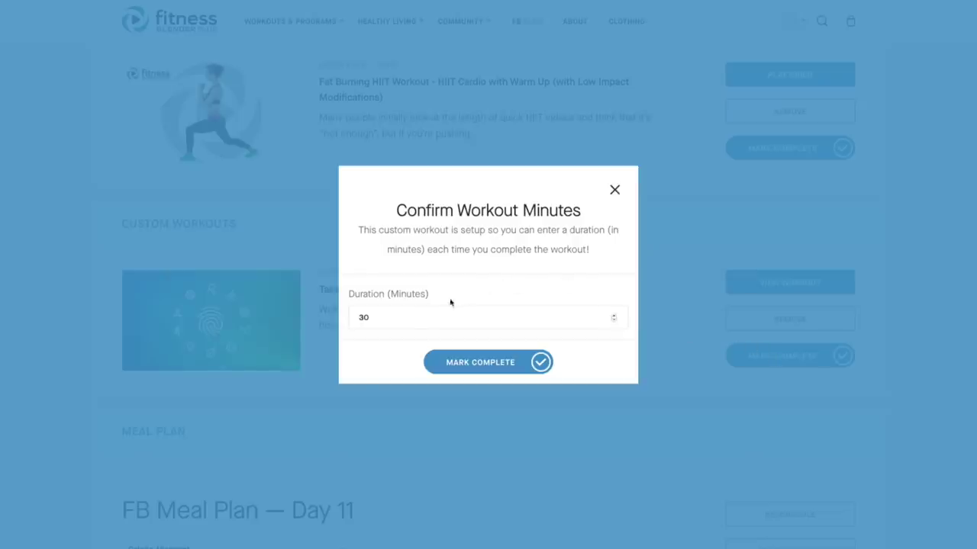
left_click(403, 321)
key("BackSpace")
key("BackSpace")
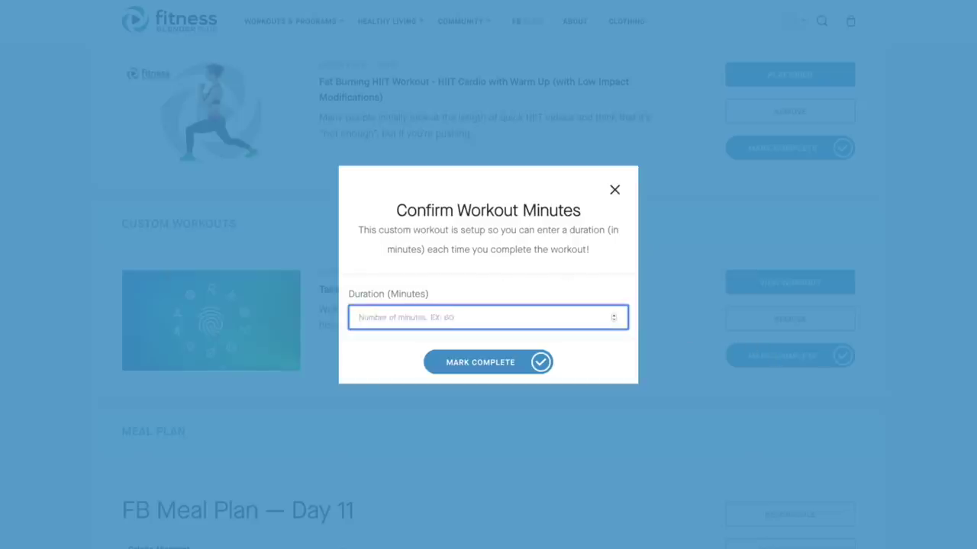
type("43")
left_click(506, 364)
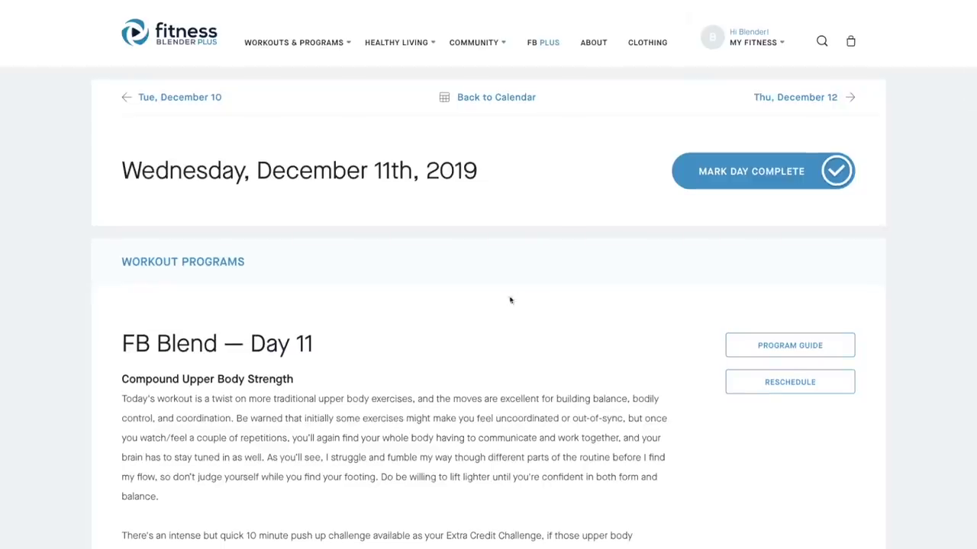
Step: Go to the dashboard and confirm Take Loki for a walk shows Workout Complete on December 11
mouse_move(731, 10)
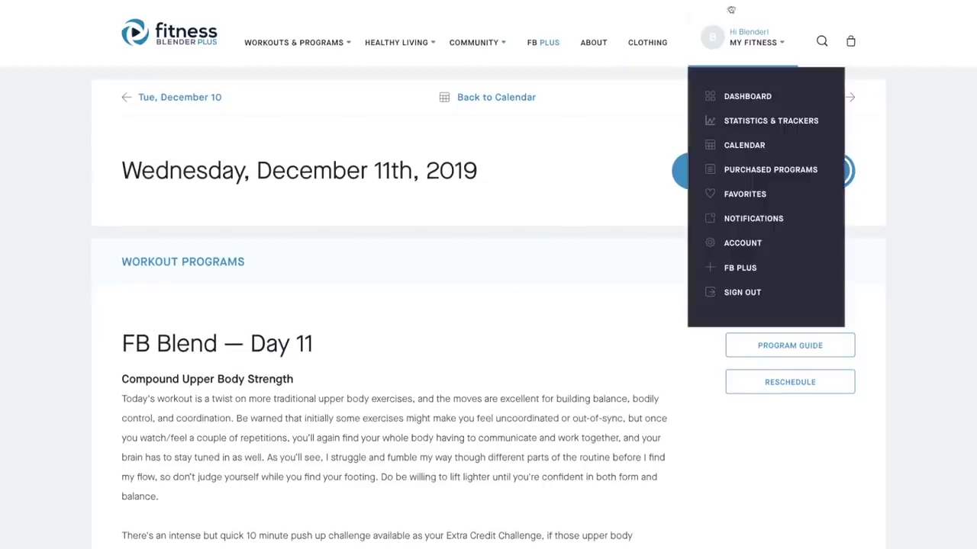
left_click(726, 92)
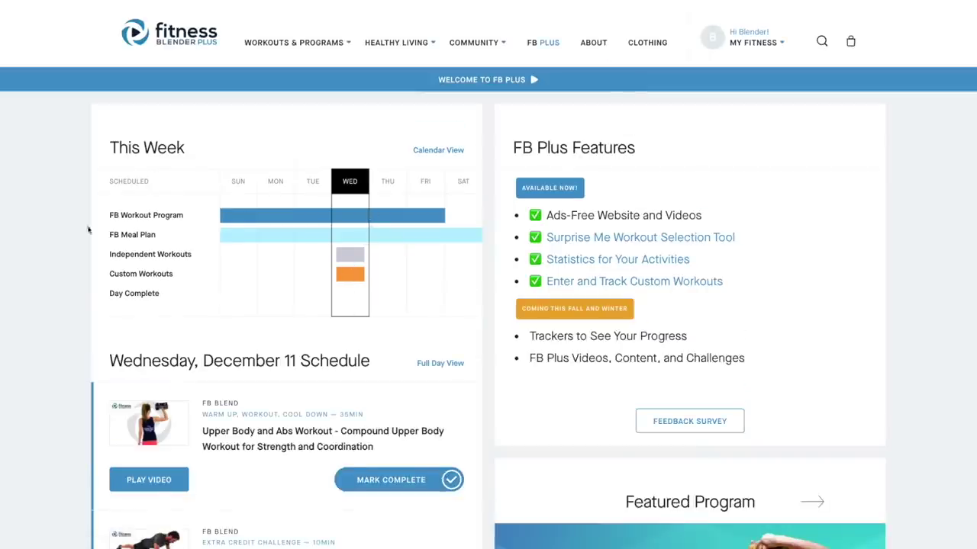
scroll(45, 230, "down", 2)
scroll(45, 230, "down", 5)
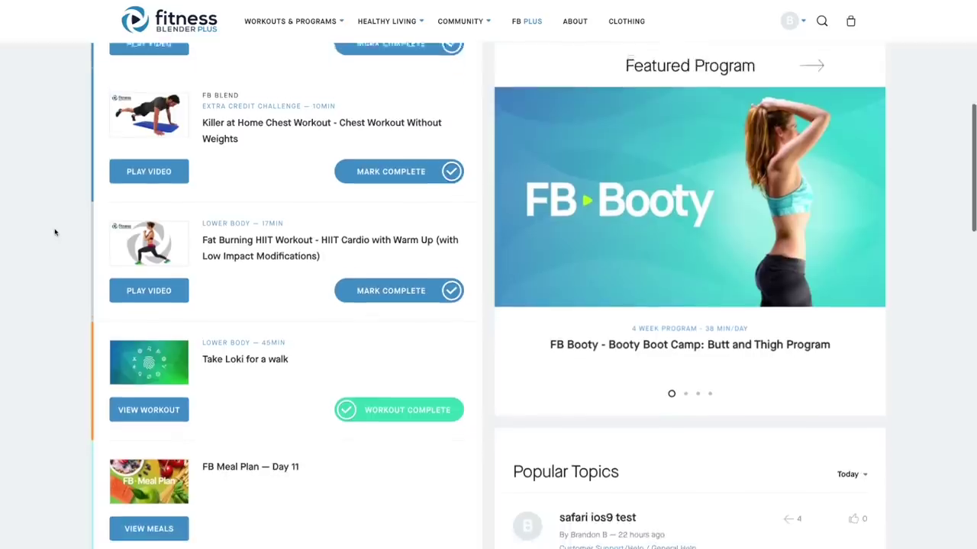
scroll(76, 236, "down", 1)
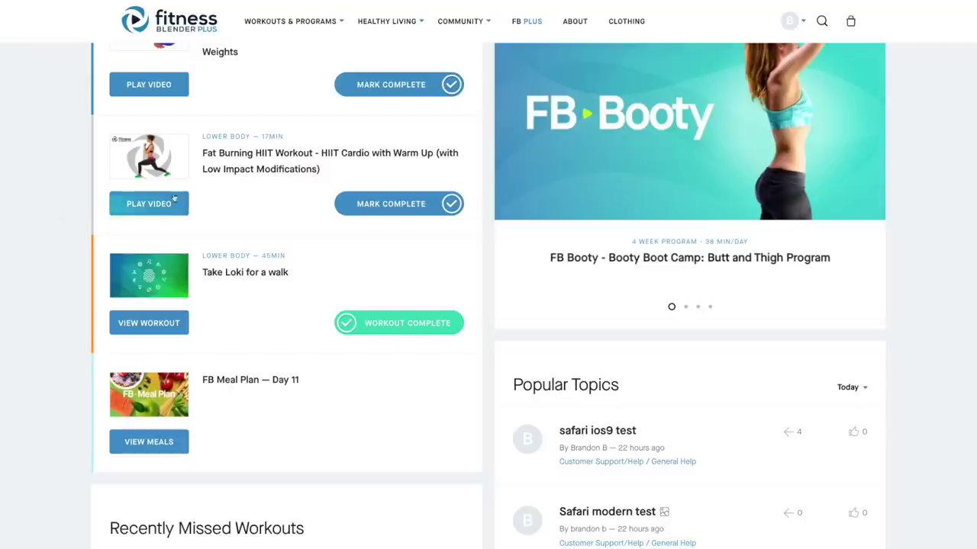
mouse_move(793, 30)
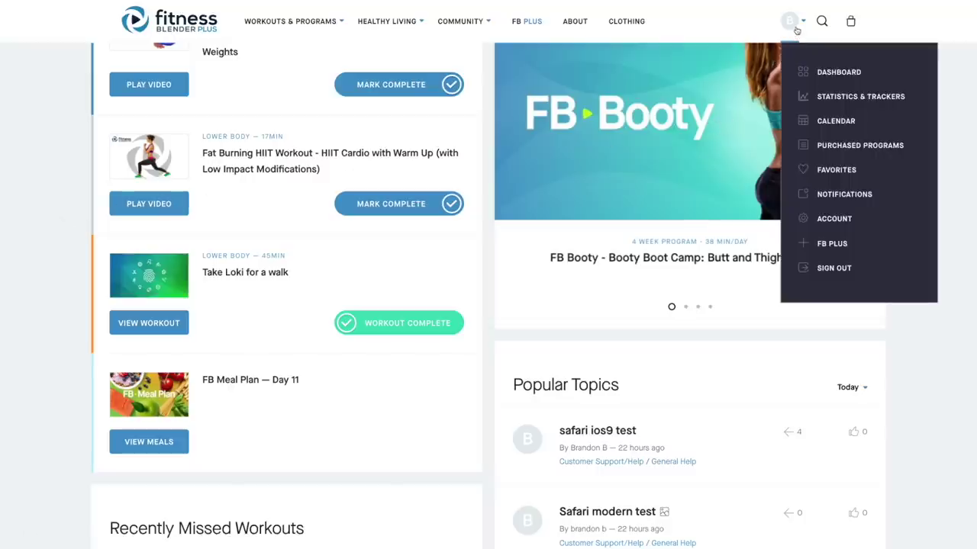
Step: Review the Statistics & Trackers charts showing 1 custom workout and 45 minutes, including the Low Impact bar
left_click(836, 99)
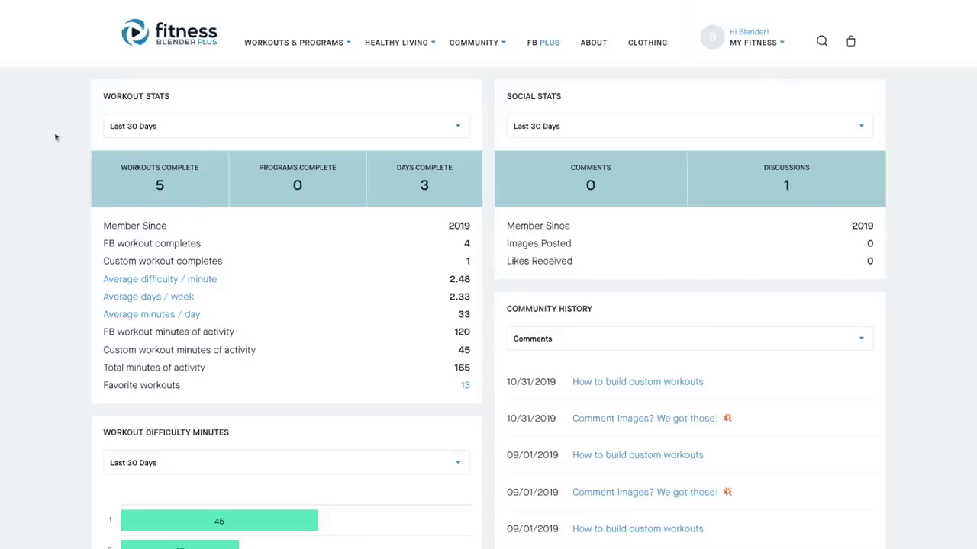
scroll(54, 190, "down", 2)
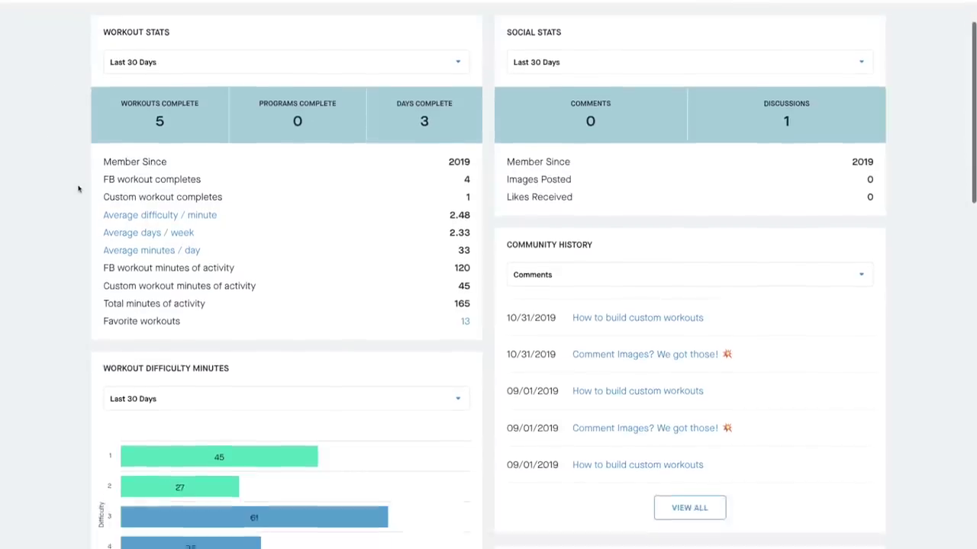
scroll(99, 189, "down", 5)
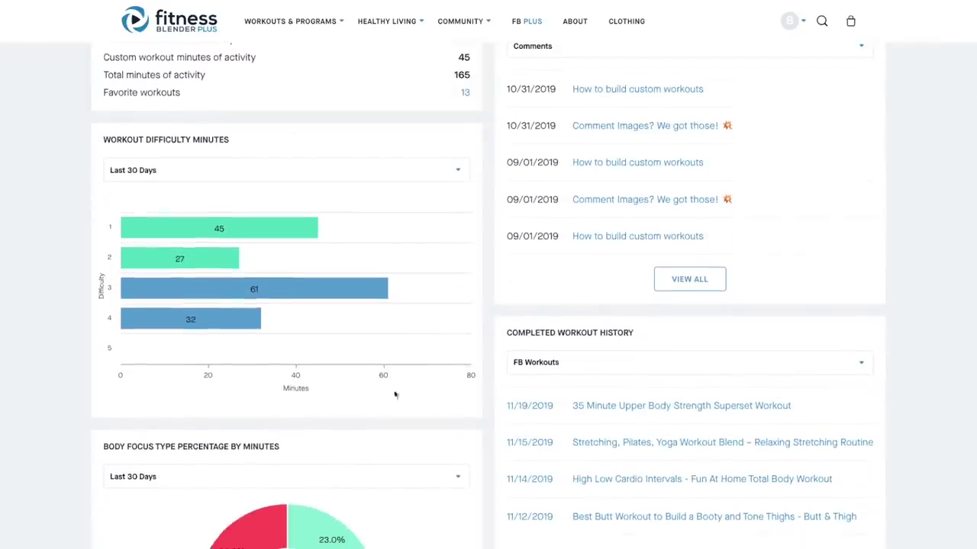
scroll(92, 170, "down", 5)
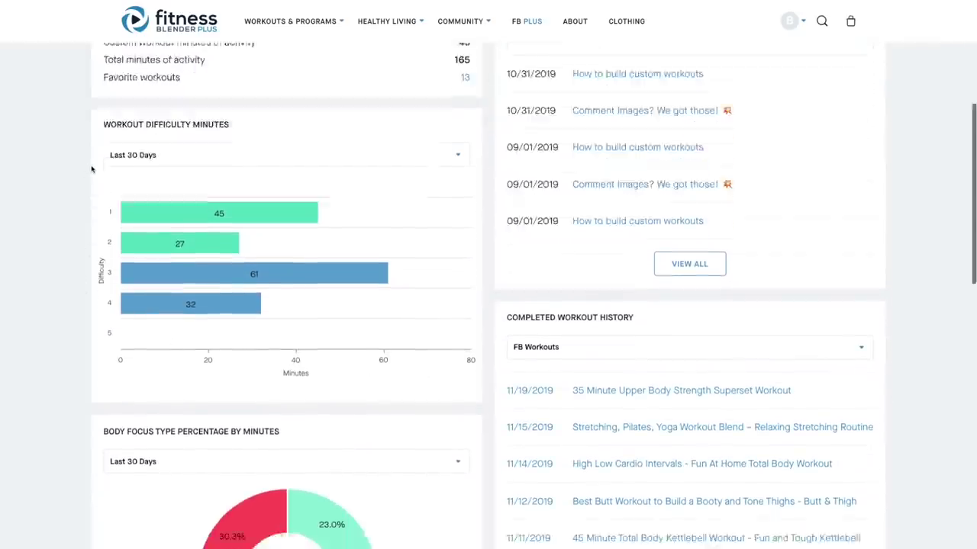
scroll(92, 170, "down", 3)
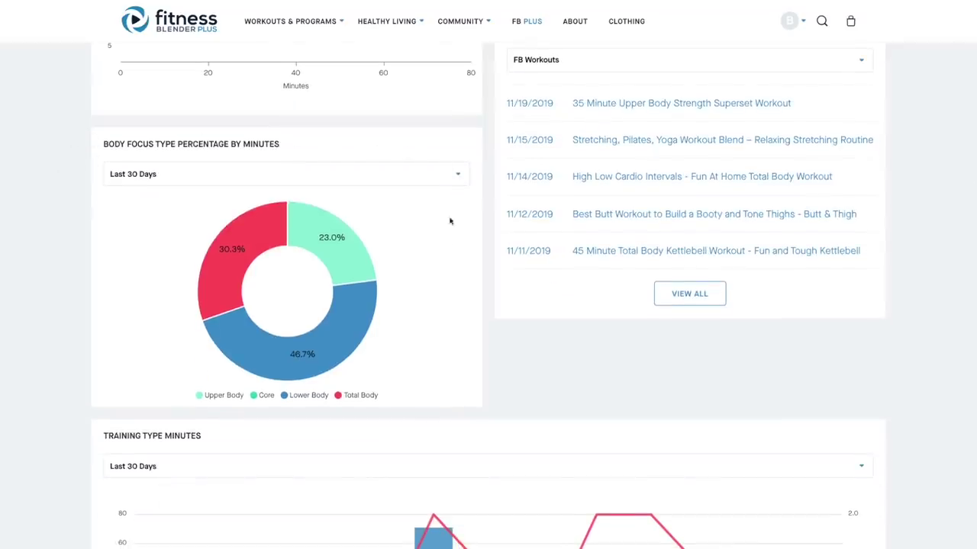
scroll(74, 164, "down", 7)
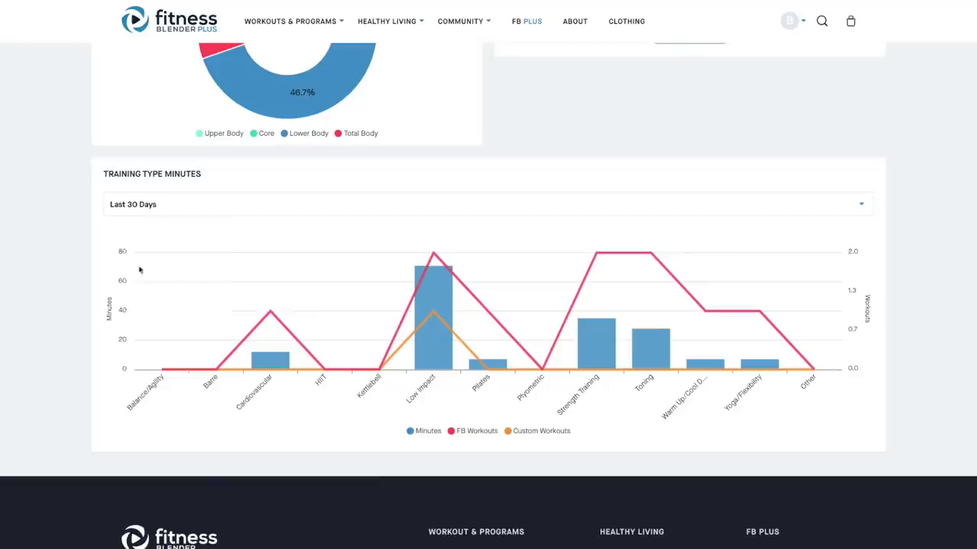
mouse_move(306, 314)
mouse_move(430, 340)
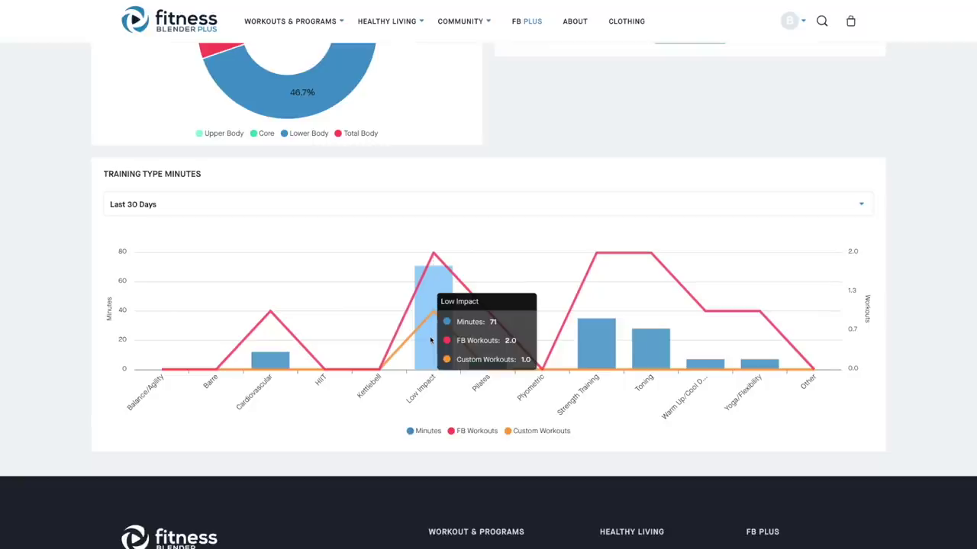
scroll(547, 114, "up", 15)
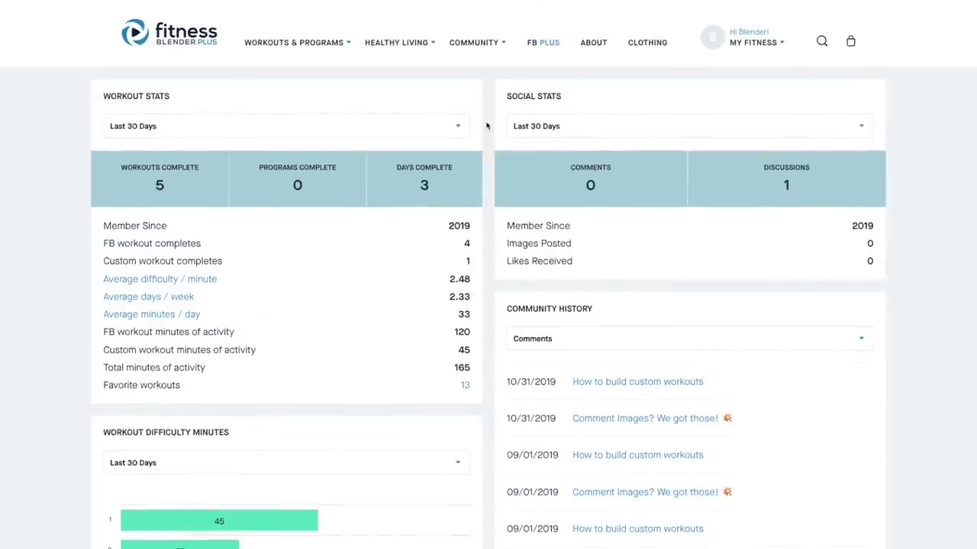